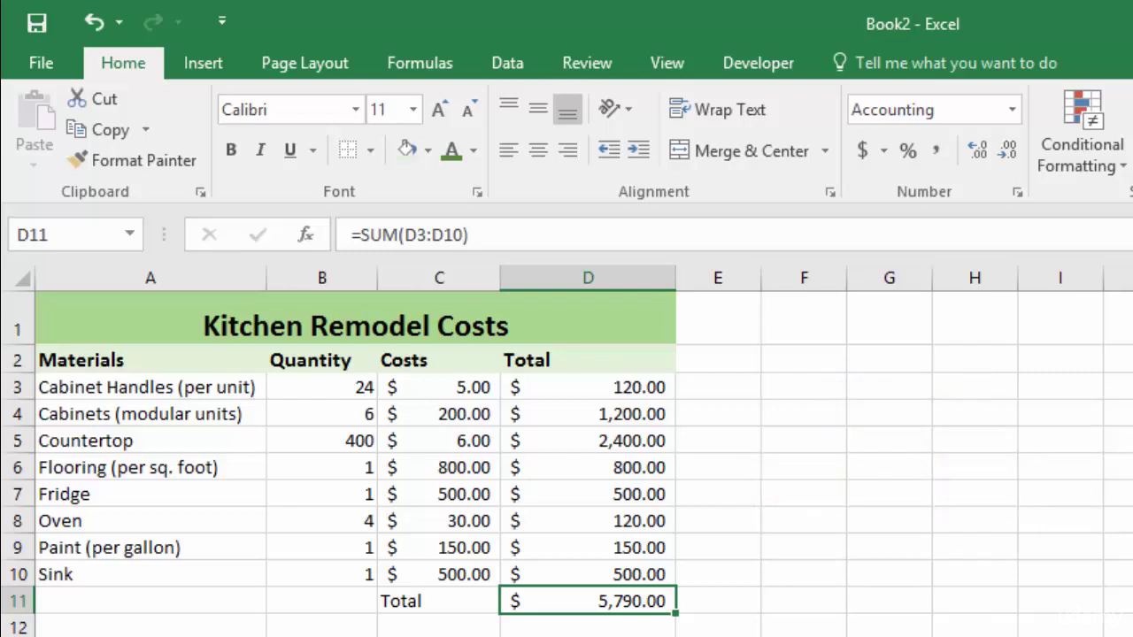
Fill the Total label and $5,790.00 cells C11:D11 with Orange, Lighter 80%
drag(437, 602, 593, 601)
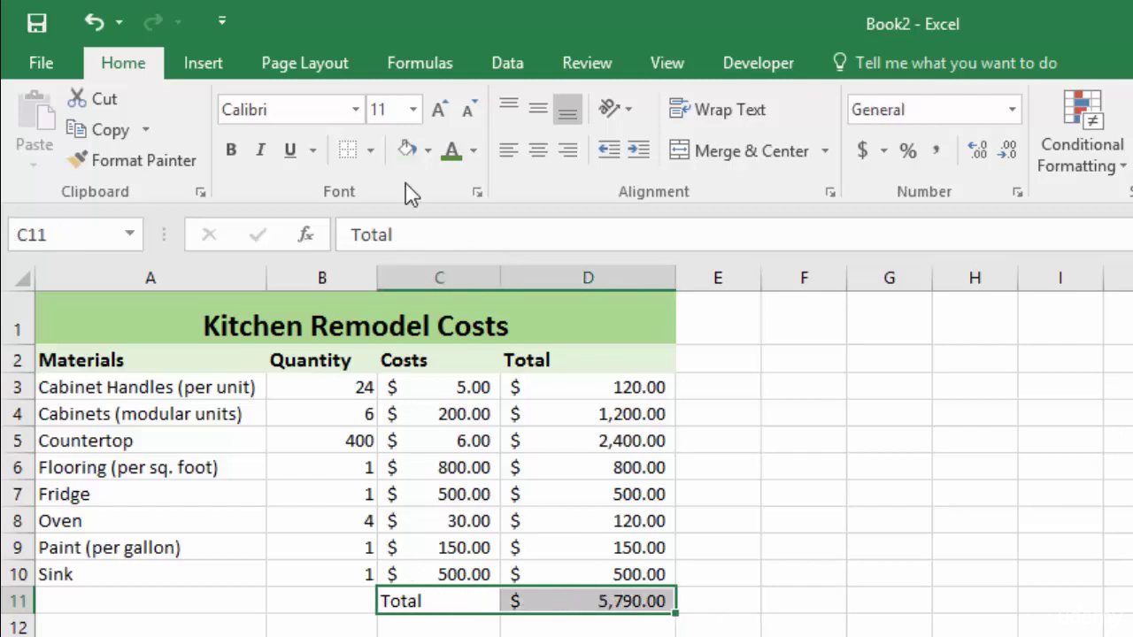
click(427, 151)
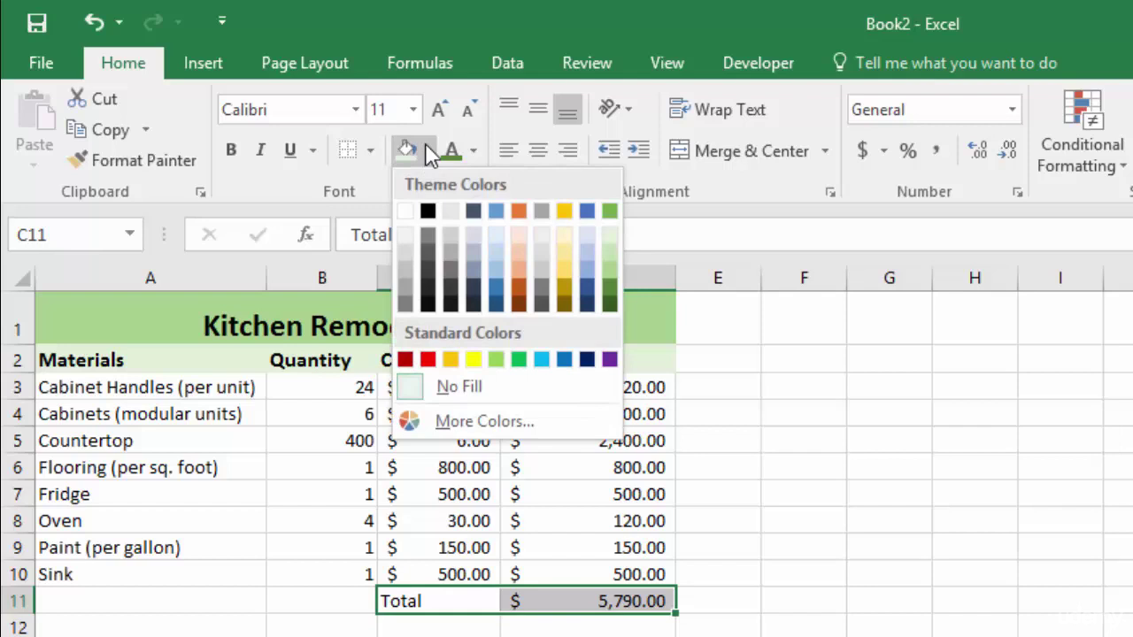
click(519, 233)
click(816, 486)
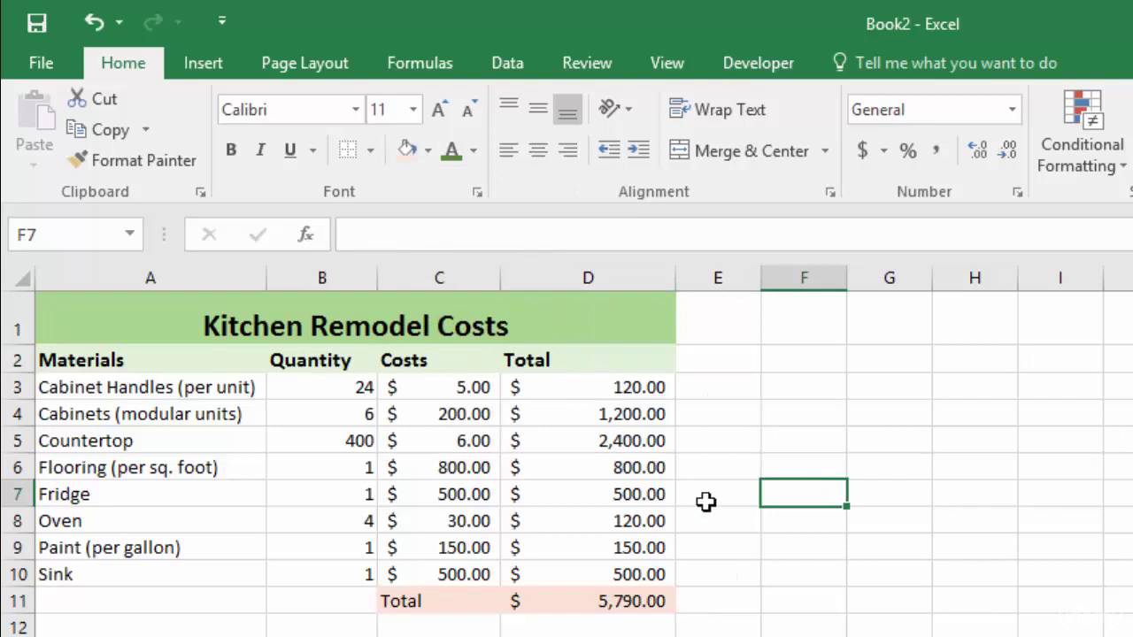
Apply All Borders to the entire cost table range A1:D11
click(121, 386)
drag(147, 313, 659, 607)
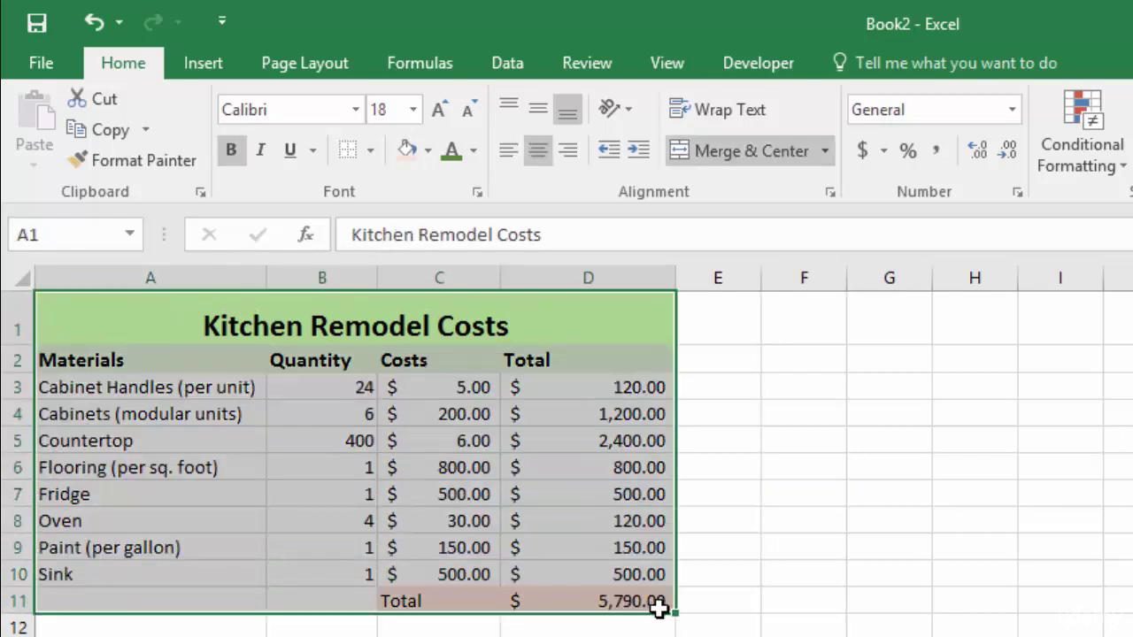
click(370, 149)
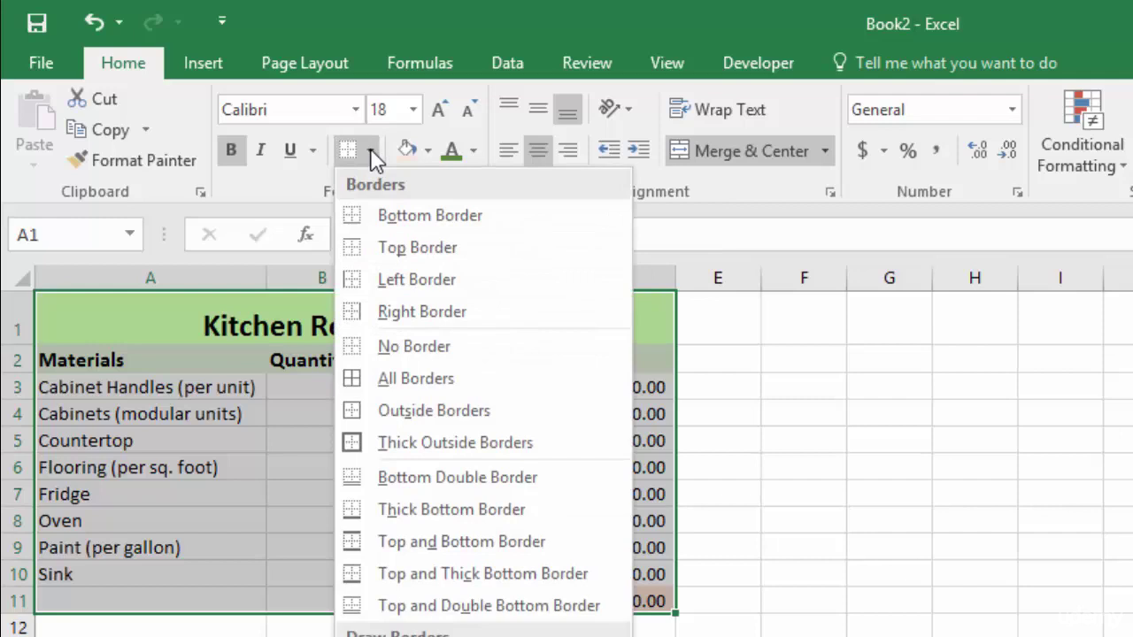
click(415, 381)
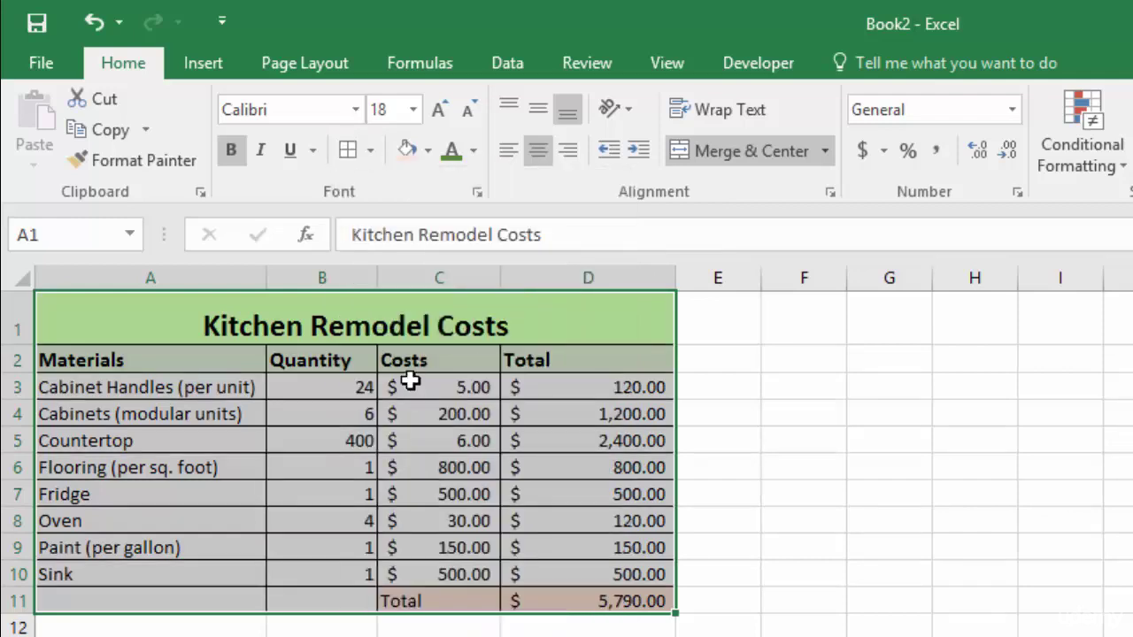
click(887, 506)
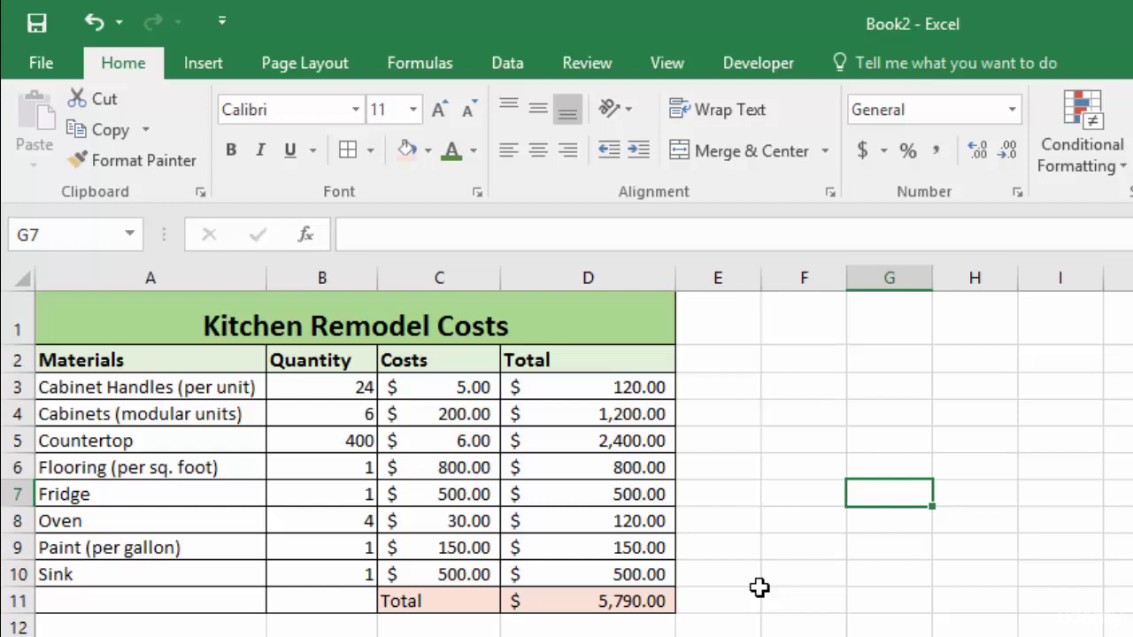
Undo the all-cell borders and border the title and header cells A1:A2
click(95, 27)
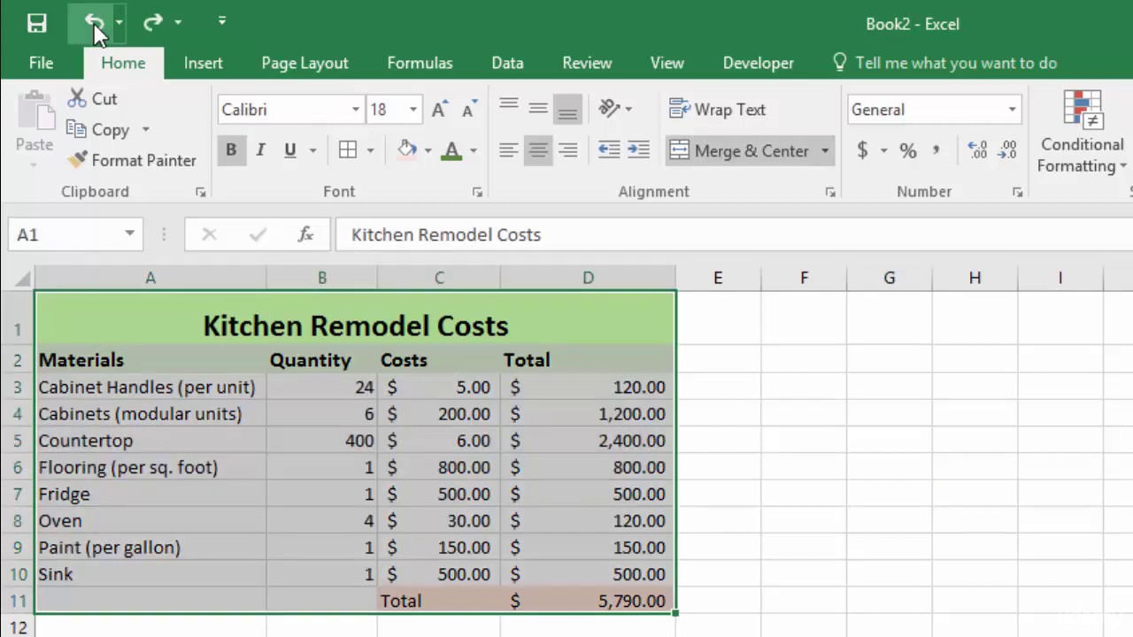
click(94, 27)
click(361, 324)
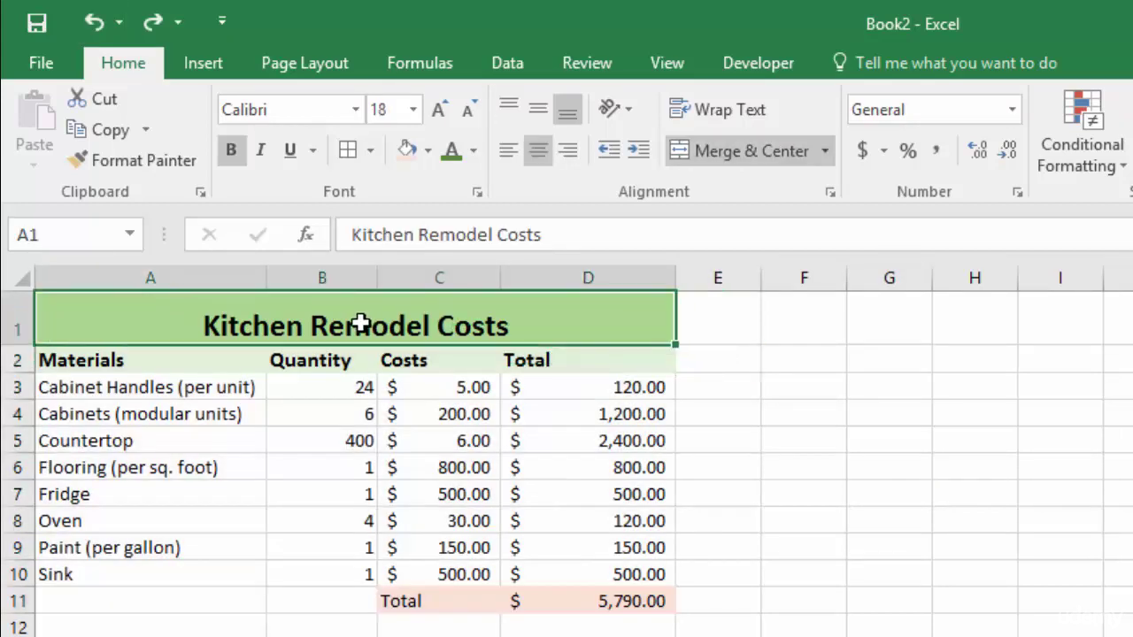
key(shift+Down)
click(348, 151)
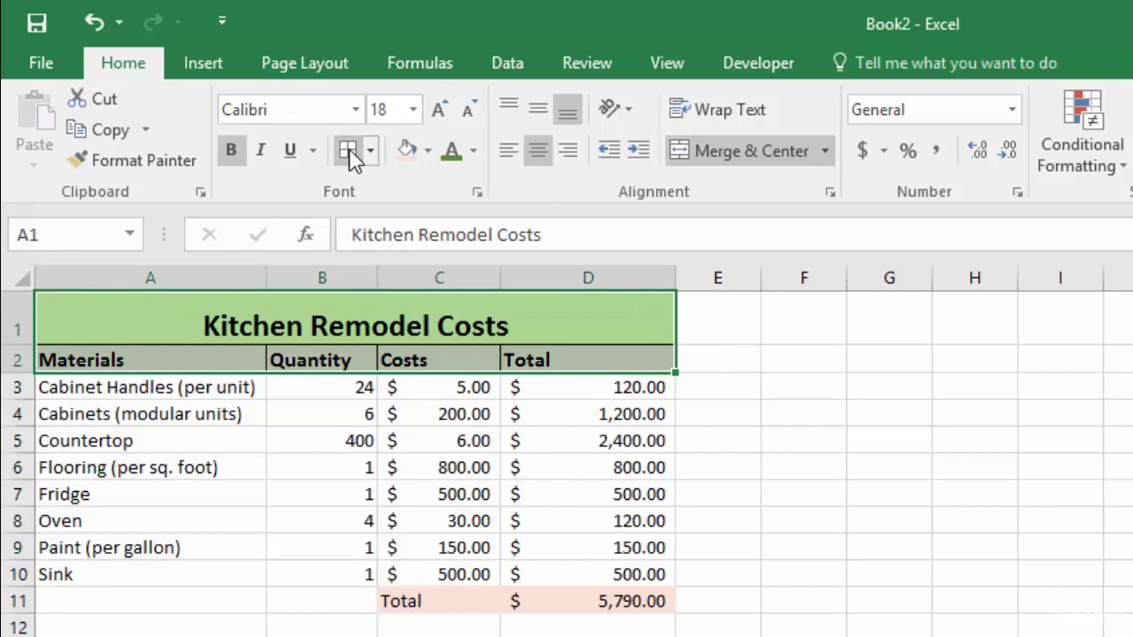
Put thin outside borders around each column block: A3:A10, B3:B10, C3:C10 and D3:D10
click(179, 386)
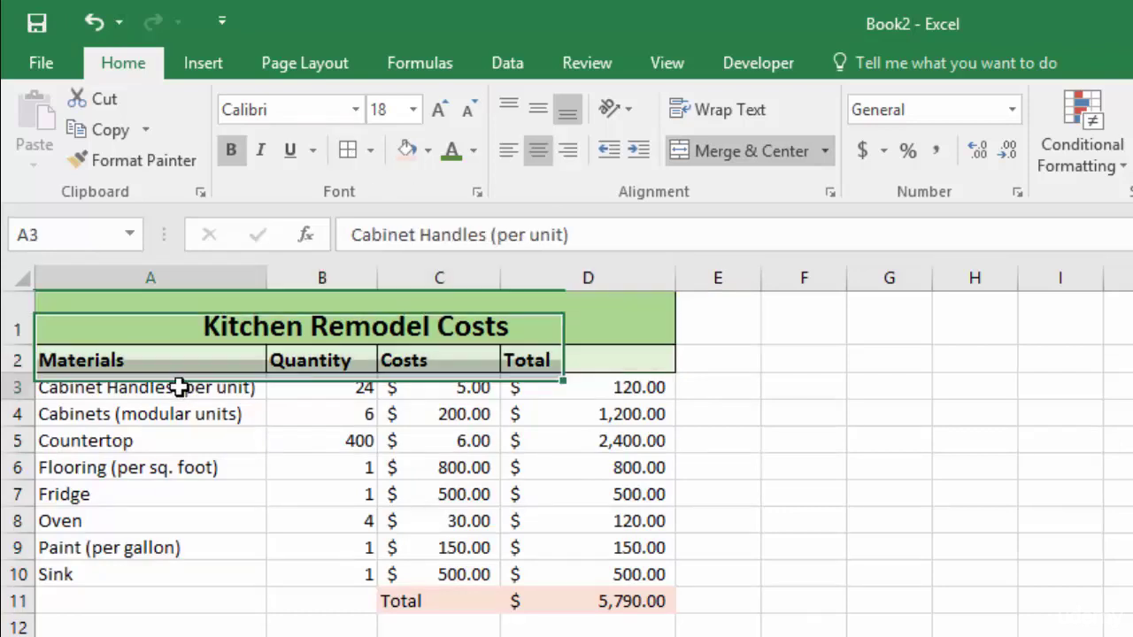
drag(180, 387, 195, 573)
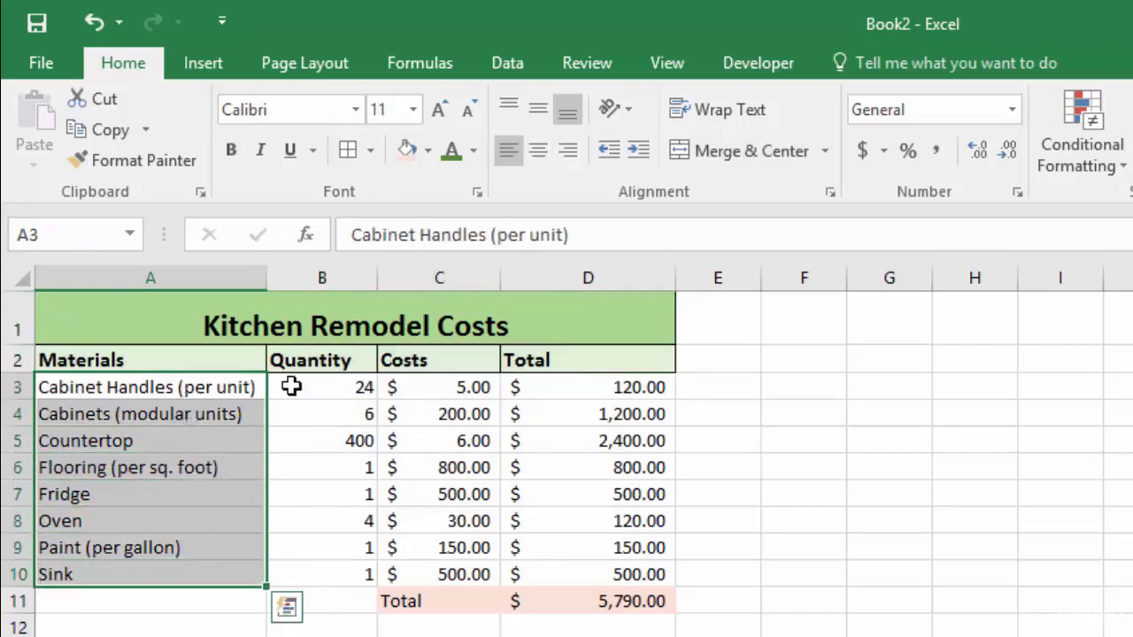
click(372, 152)
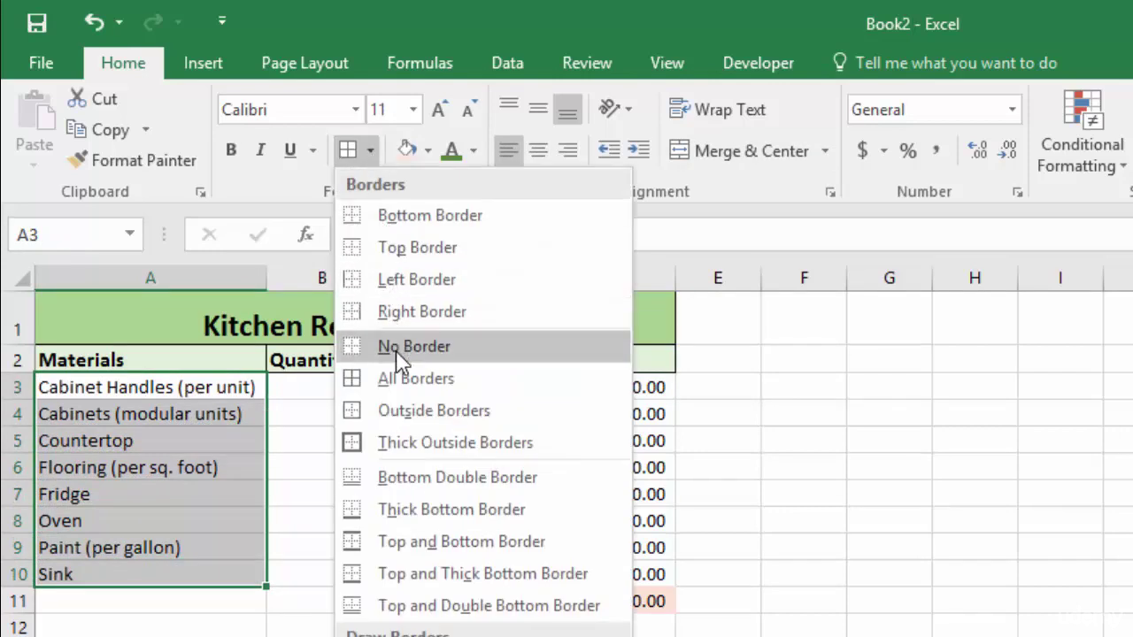
click(421, 411)
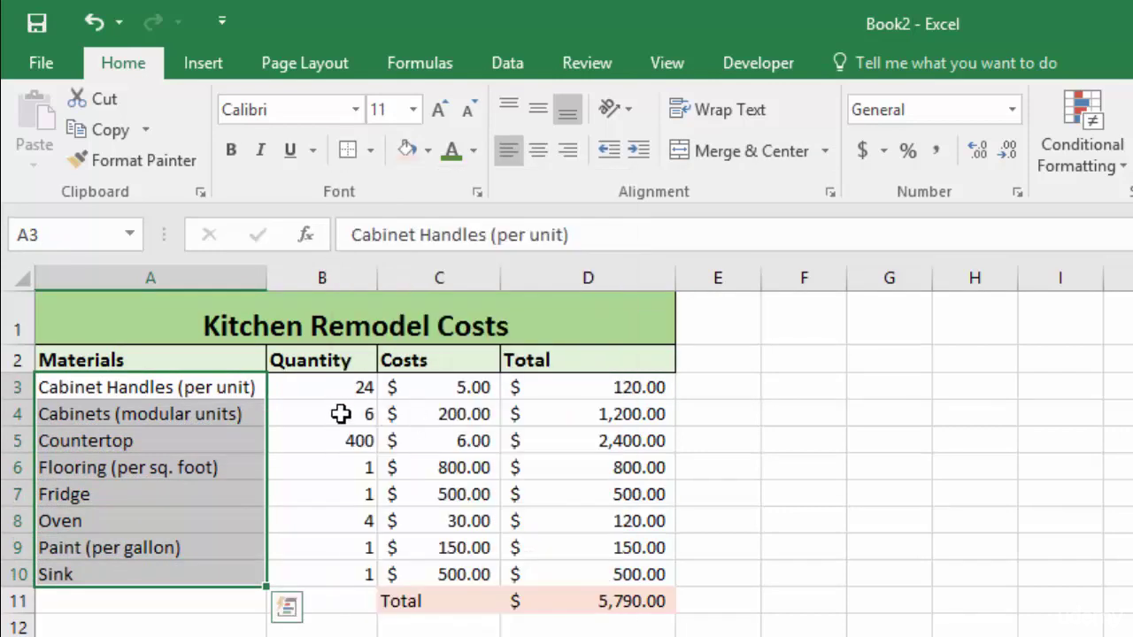
click(326, 389)
drag(333, 408, 336, 572)
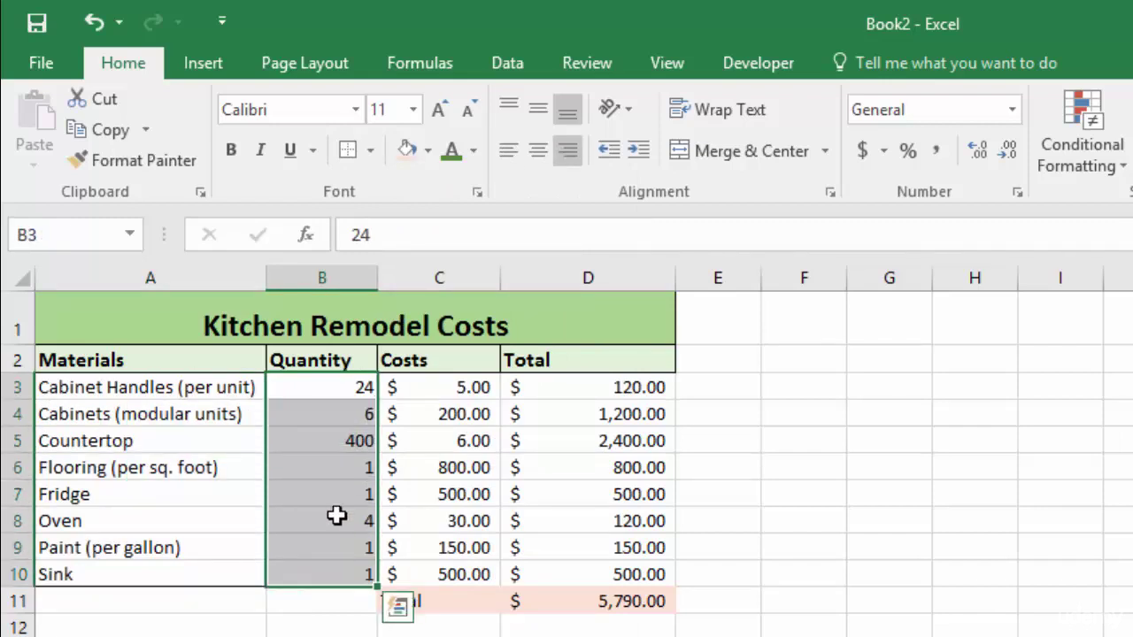
click(350, 152)
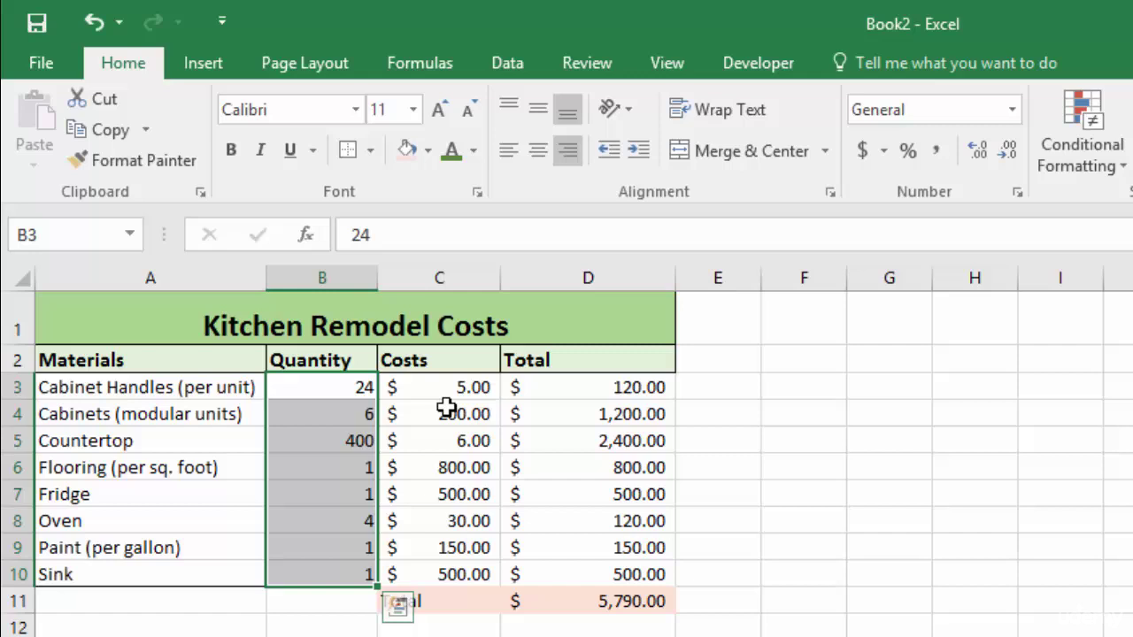
drag(442, 389, 442, 573)
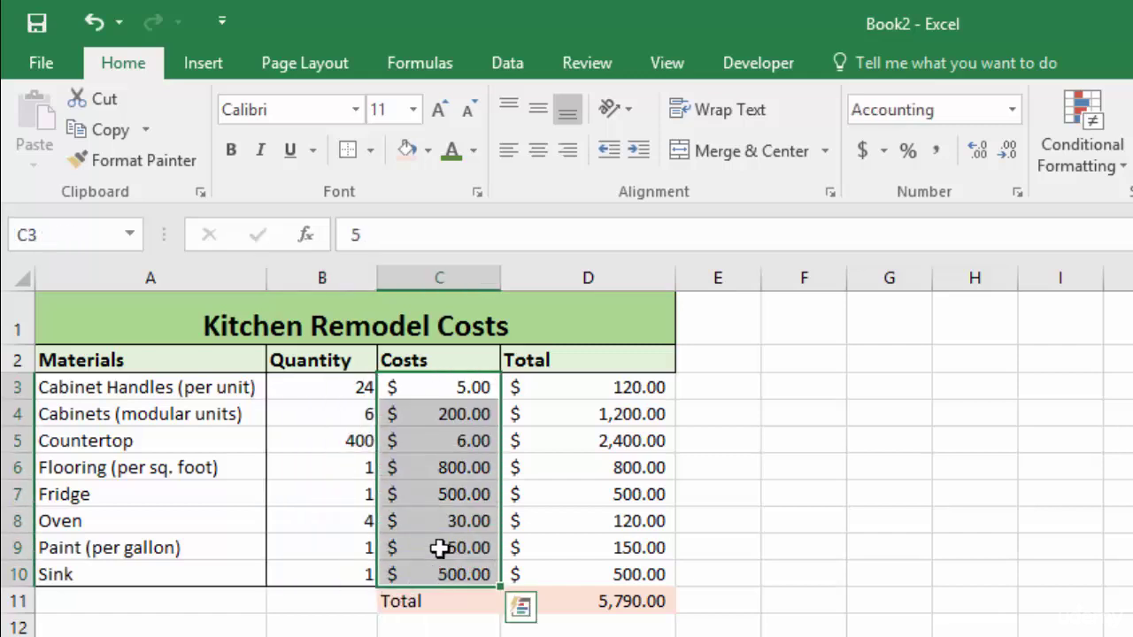
click(350, 151)
drag(581, 387, 582, 576)
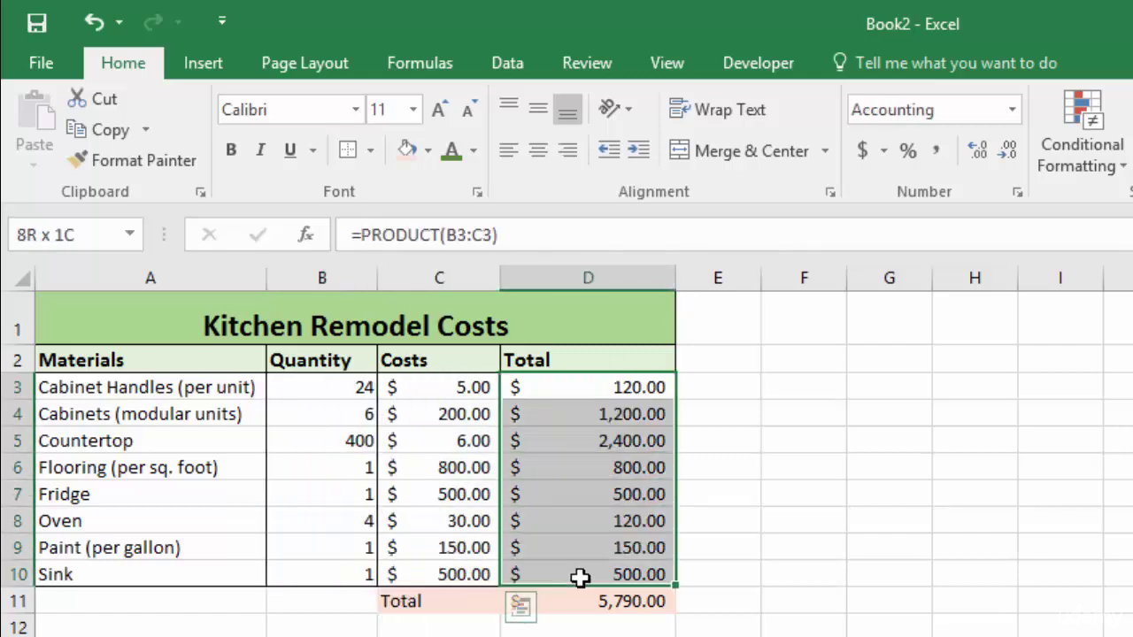
click(351, 152)
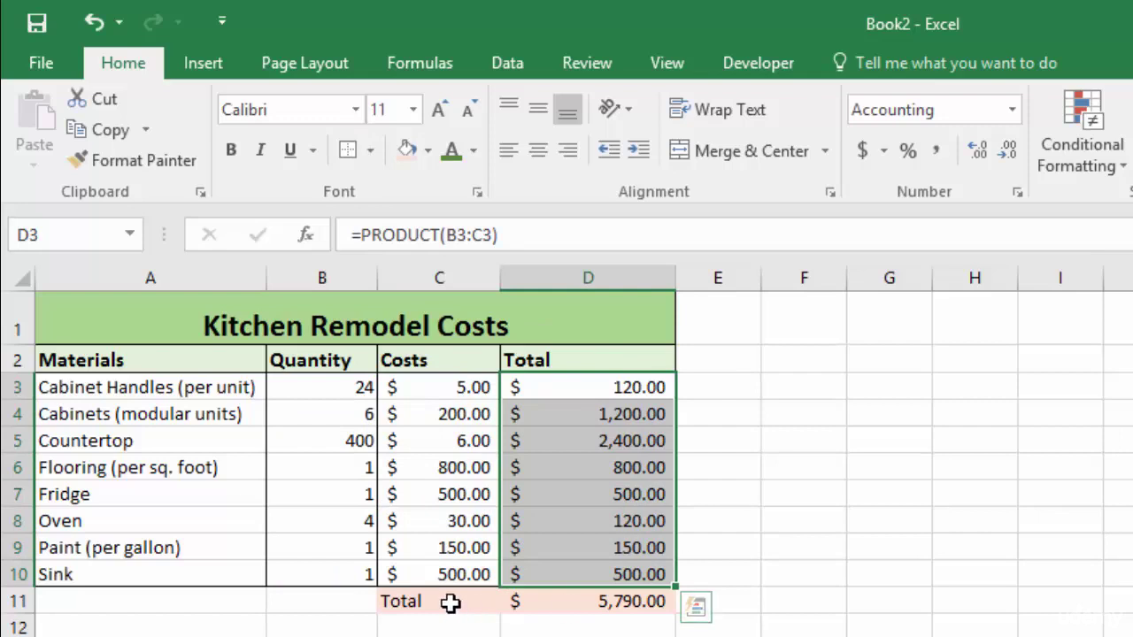
Apply All Borders to the salmon Total row cells C11:D11
drag(451, 602, 602, 600)
click(370, 150)
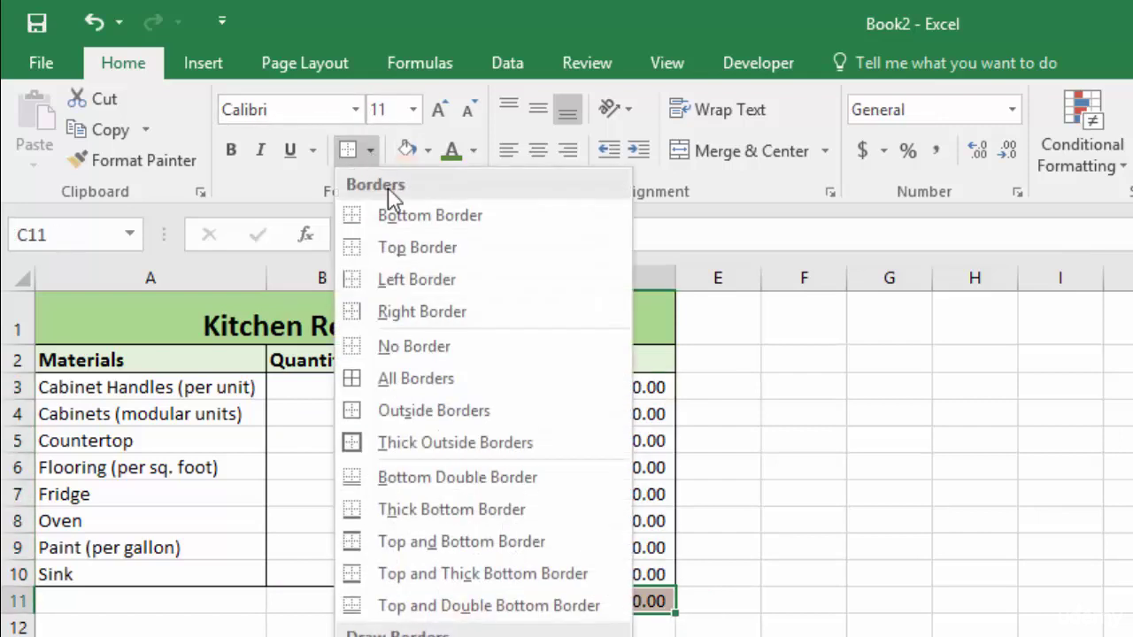
click(415, 379)
click(1022, 412)
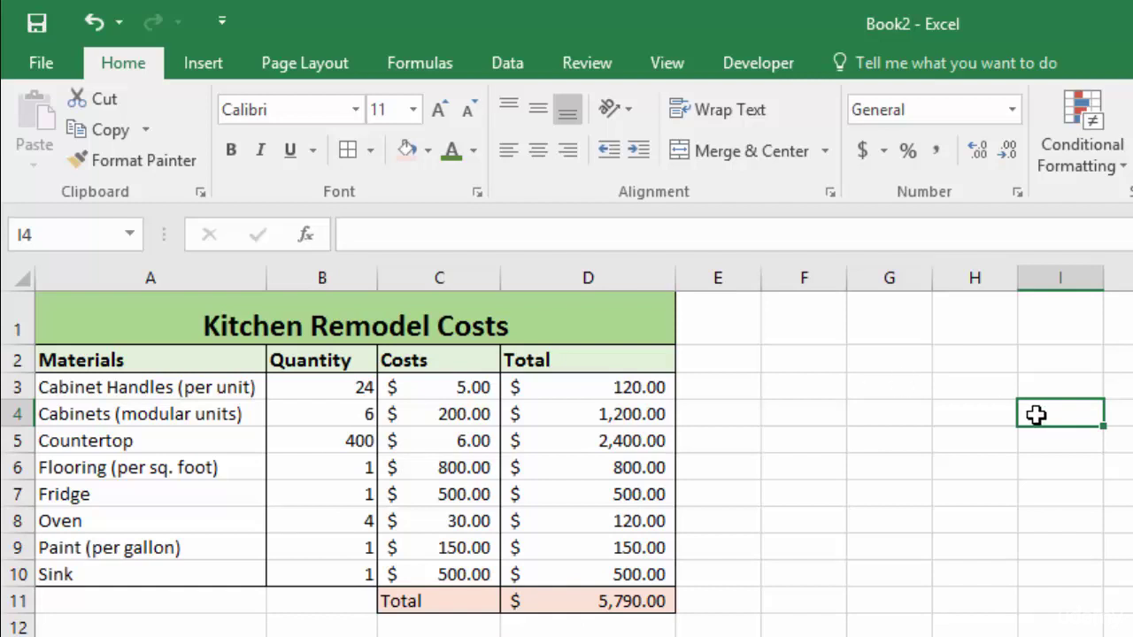
Undo the Total row, four column-block and title/header borders
click(92, 26)
click(92, 26)
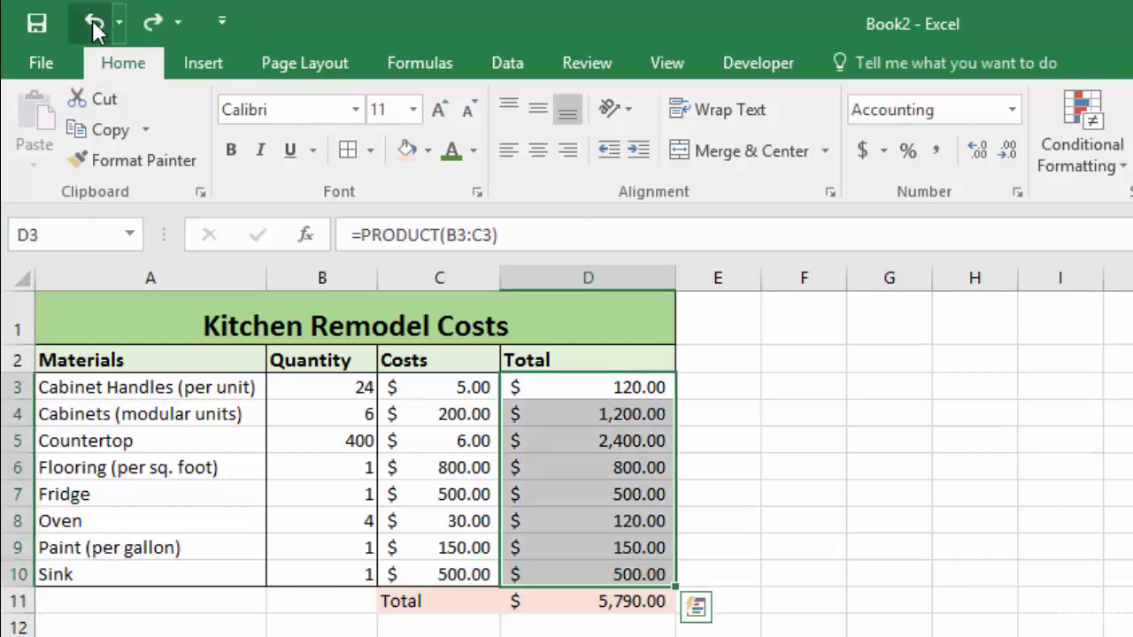
click(92, 27)
click(92, 27)
click(92, 27)
click(92, 26)
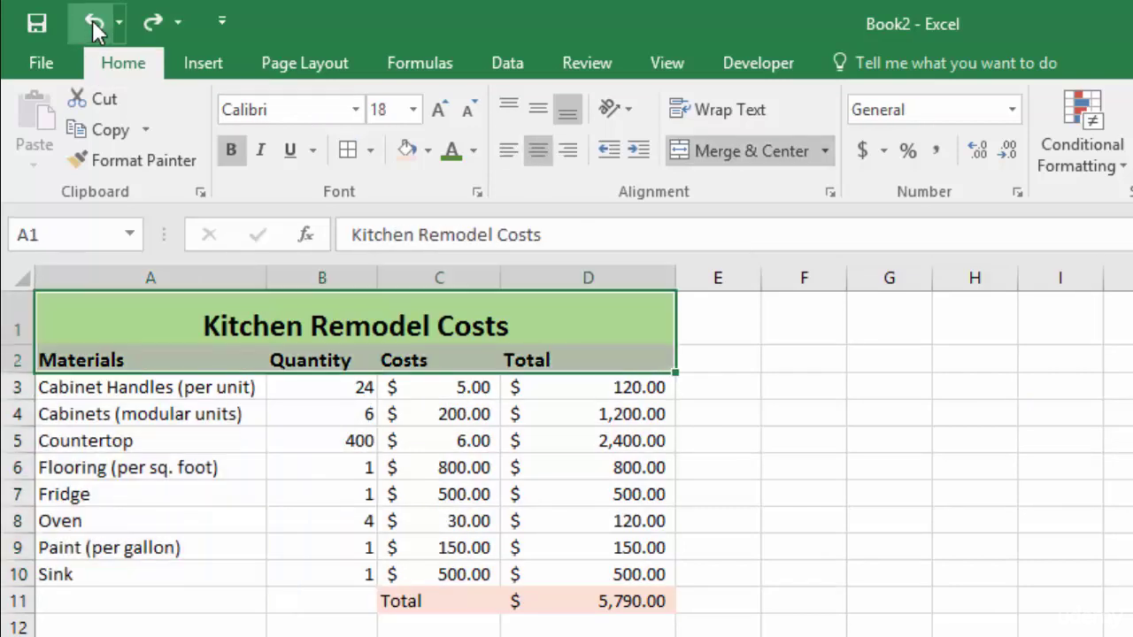
Select the Materials-to-Total data A2:D10 and bring up the Format as Table styles
click(969, 526)
drag(115, 361, 629, 573)
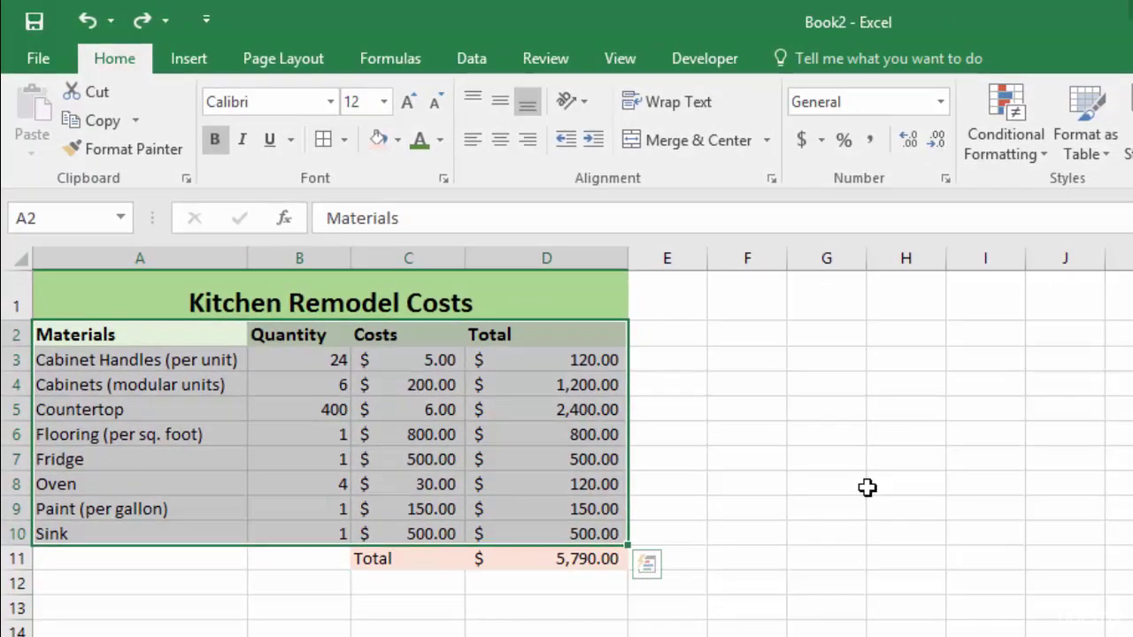
click(1082, 142)
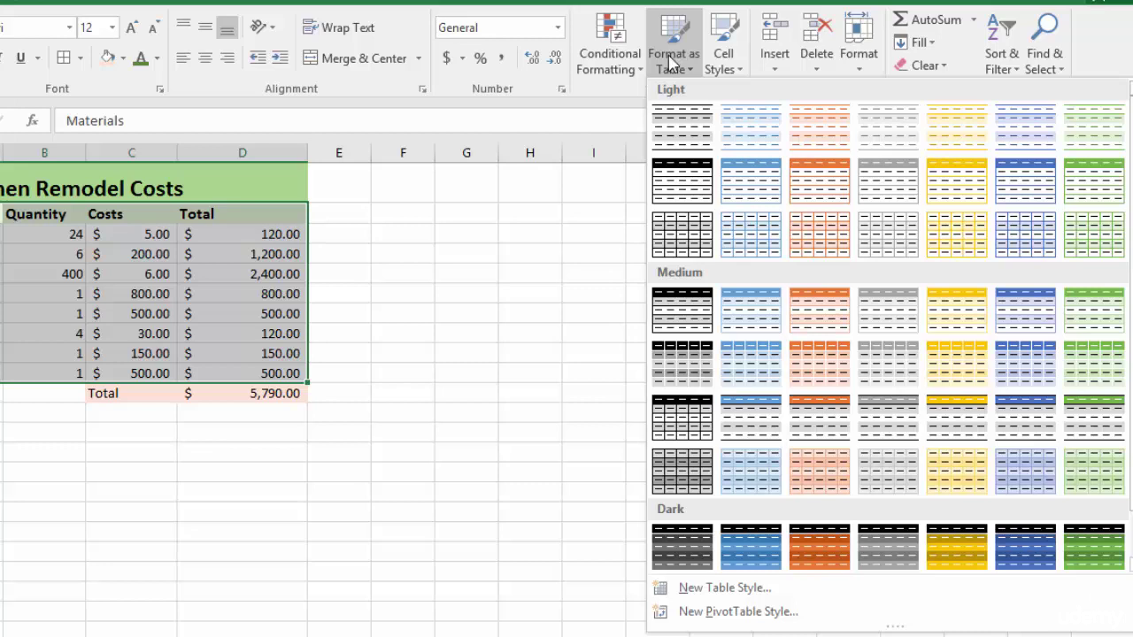
Format A2:D10 as a table with Light style 1 and headers, then check the Materials filter
click(684, 133)
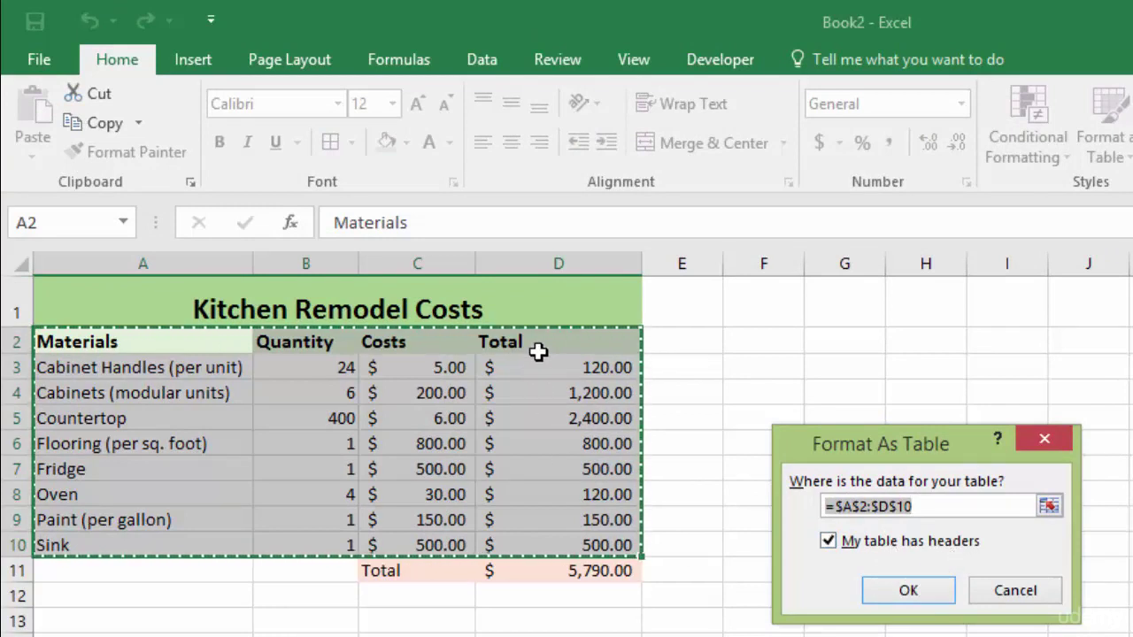
click(908, 591)
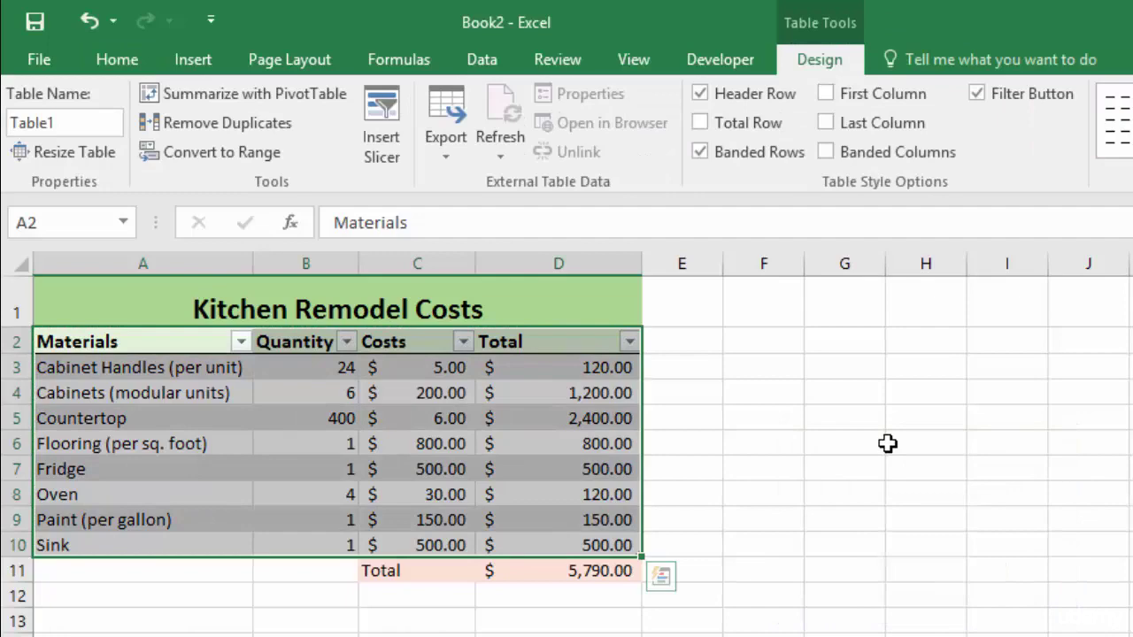
click(887, 443)
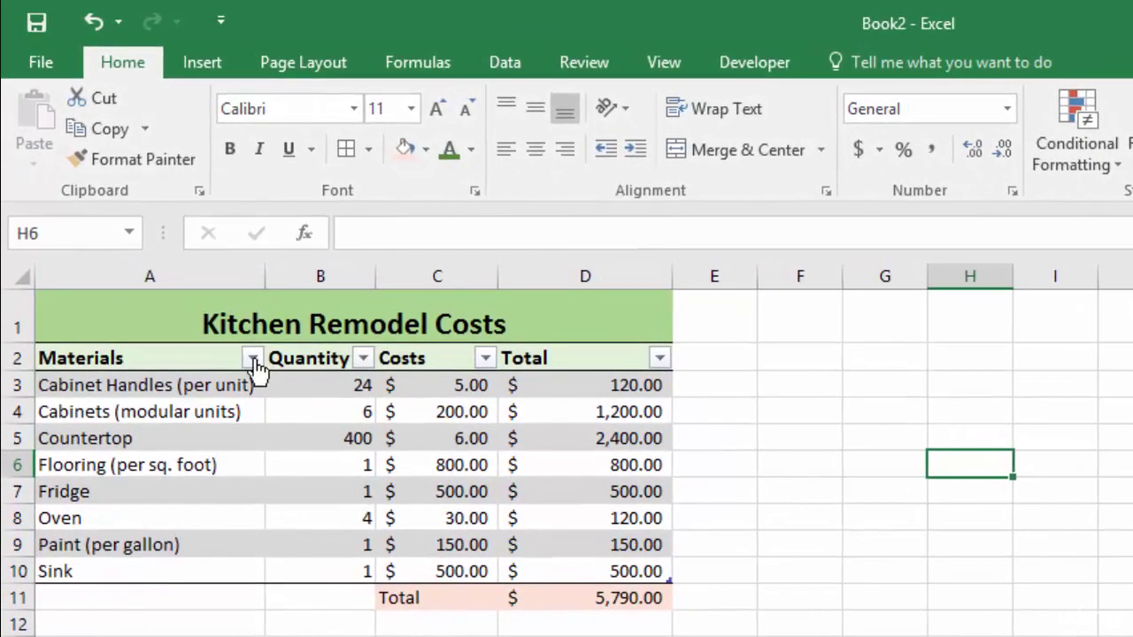
click(253, 358)
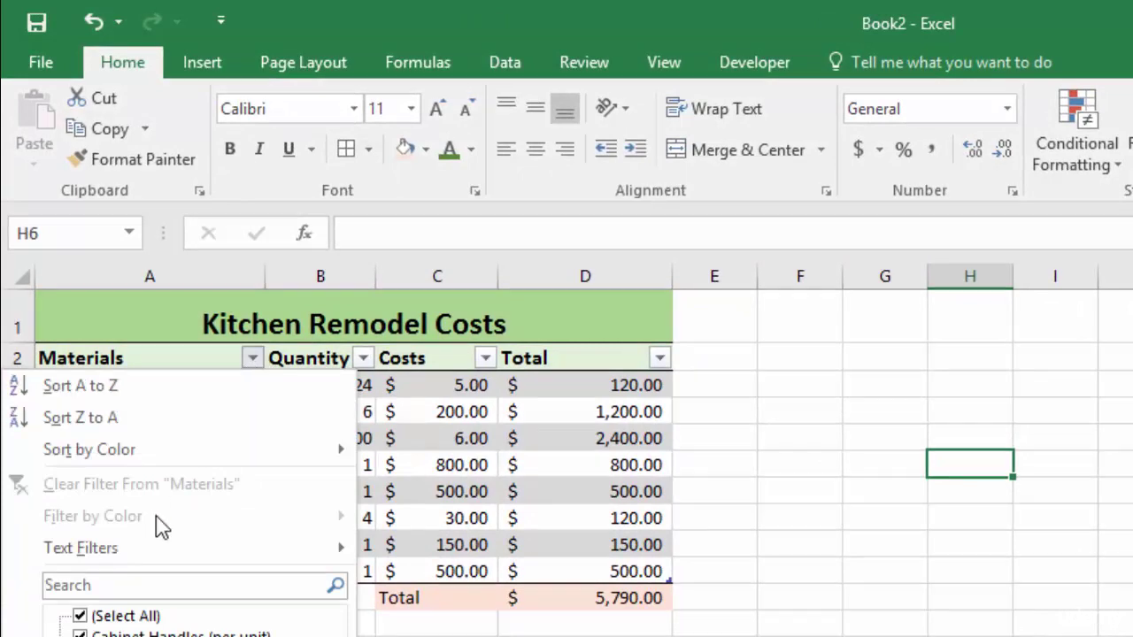
click(253, 358)
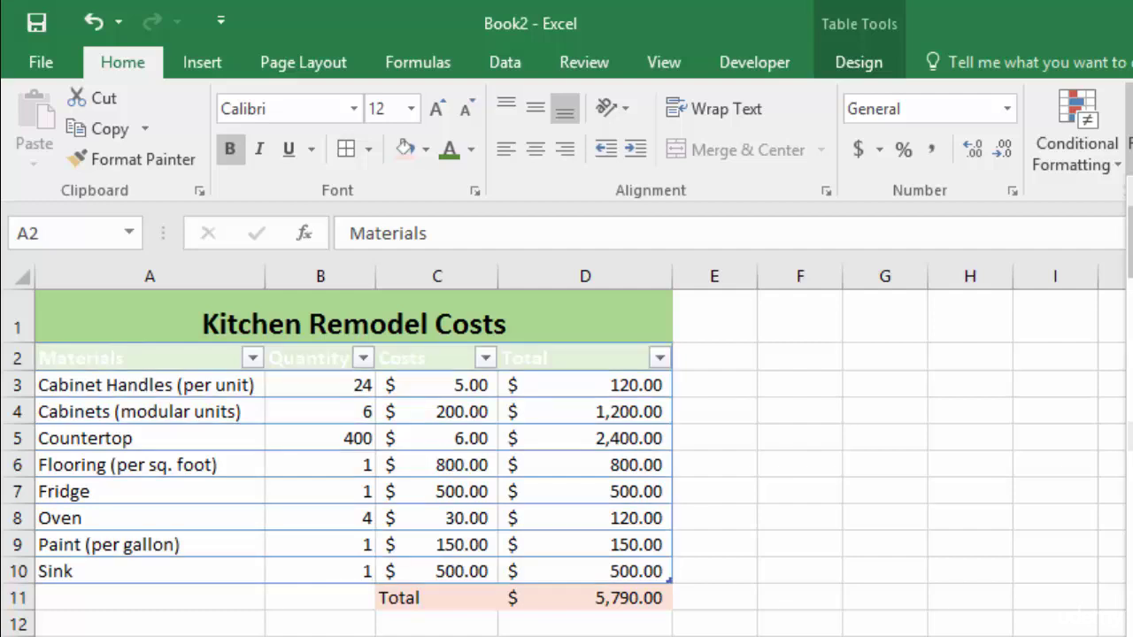
Undo the table styling and the table conversion, returning A2:D10 to a plain range
key(ctrl+z)
click(94, 23)
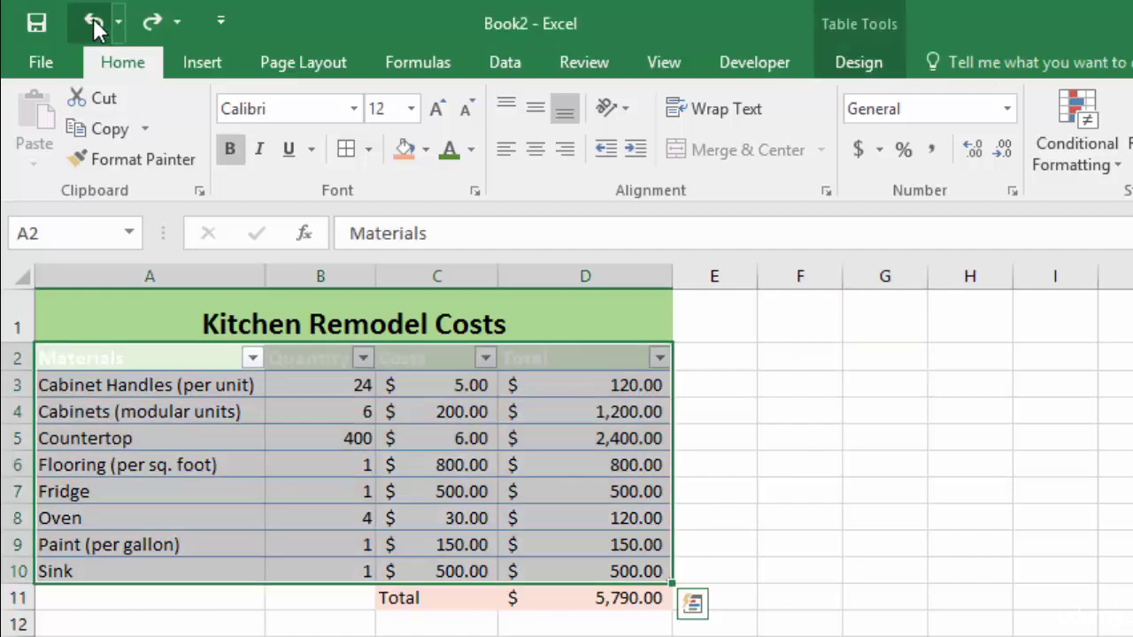
click(896, 350)
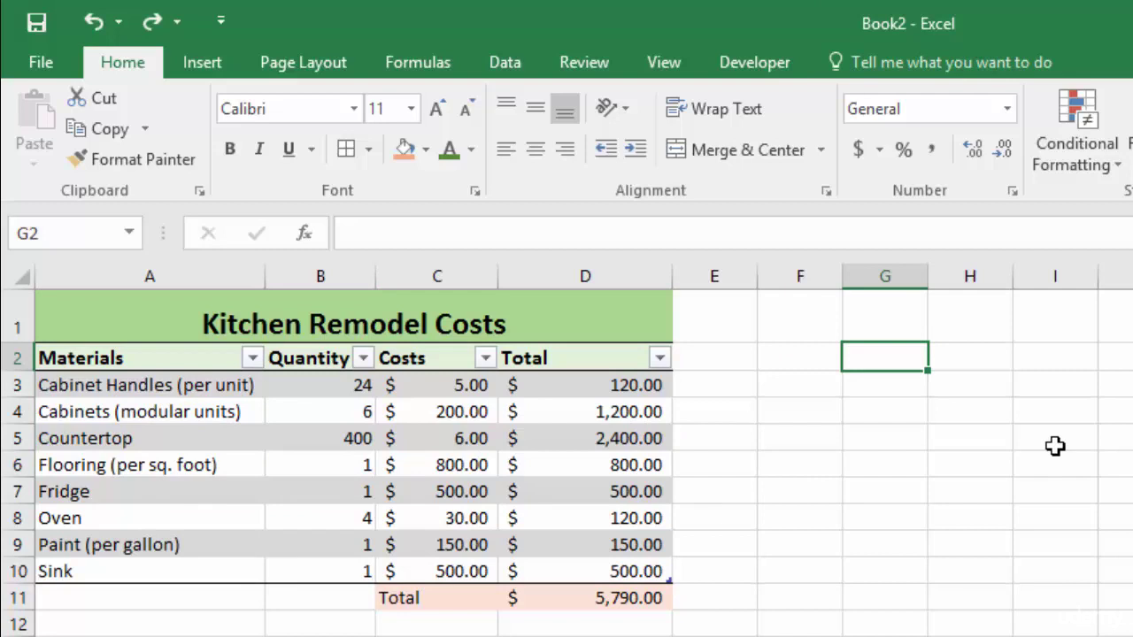
click(92, 21)
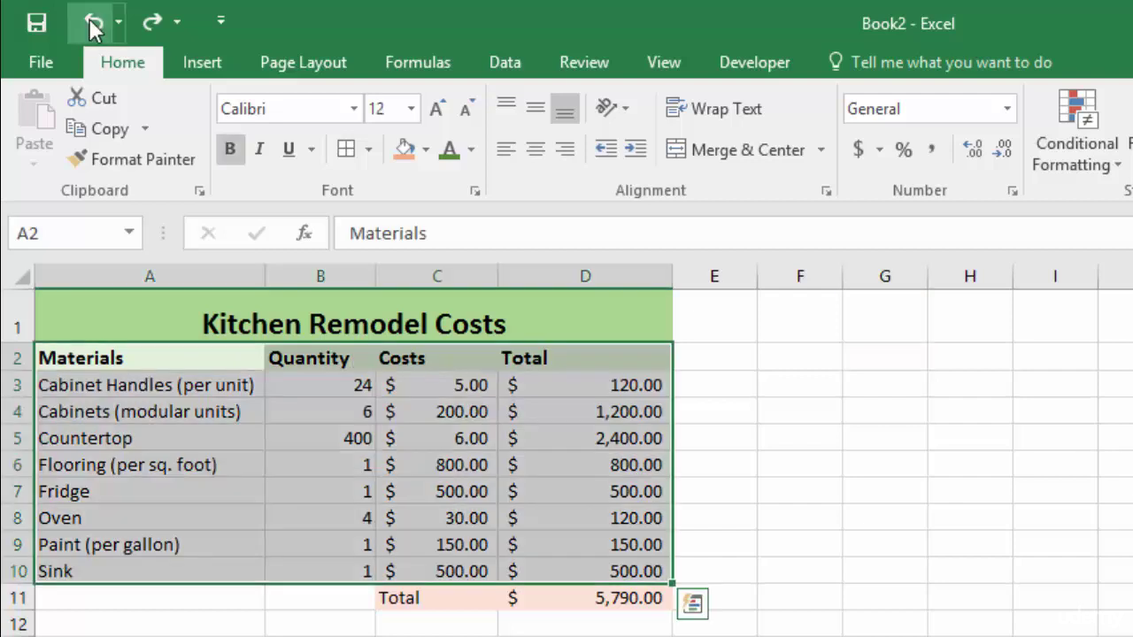
click(868, 391)
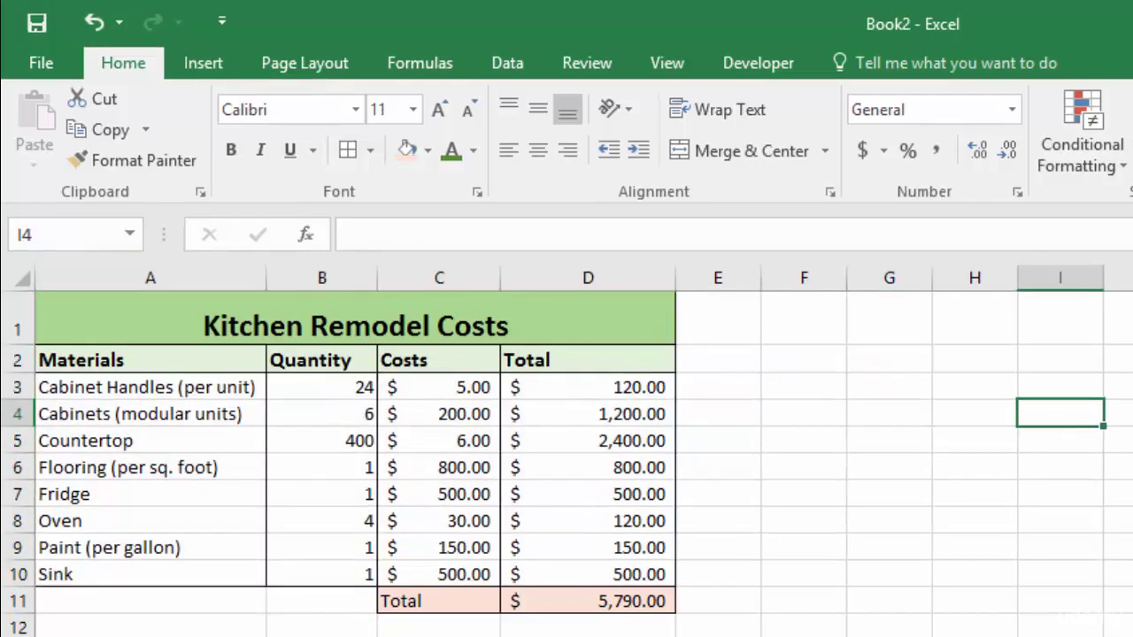